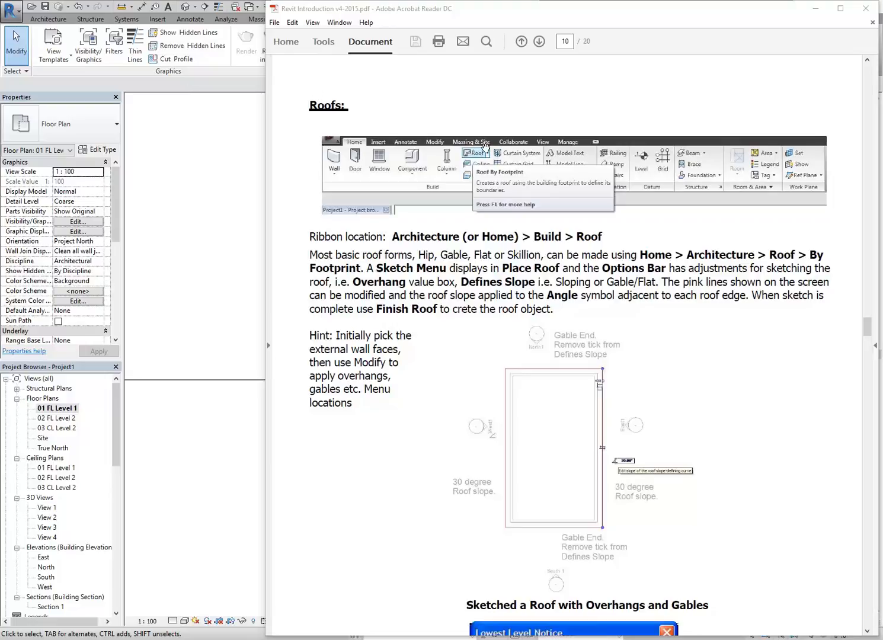
- Review the roof types offered in Revit and the Roofs instructions in the Revit Introduction PDF
{"action": "left_click", "coordinate": [119, 90]}
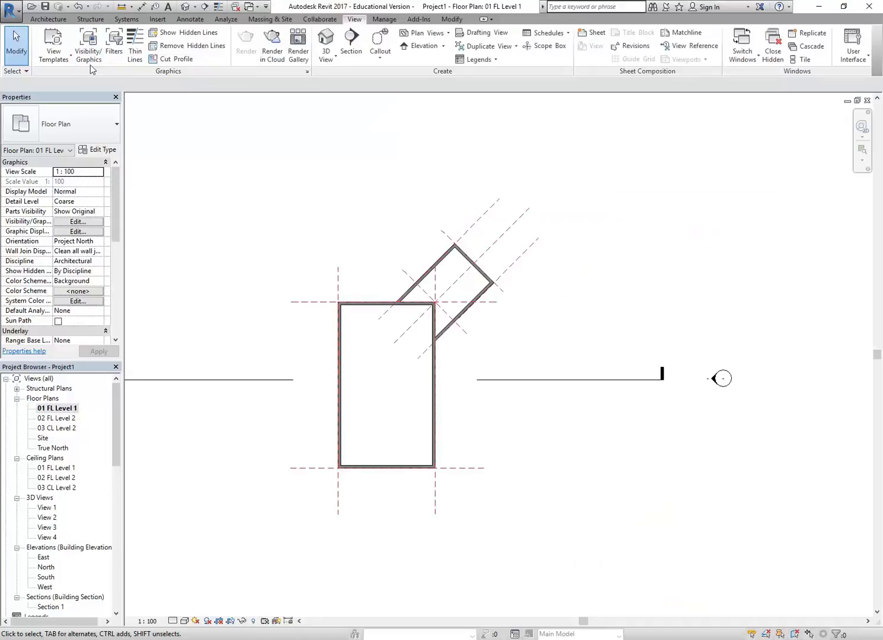
{"action": "left_click", "coordinate": [39, 22]}
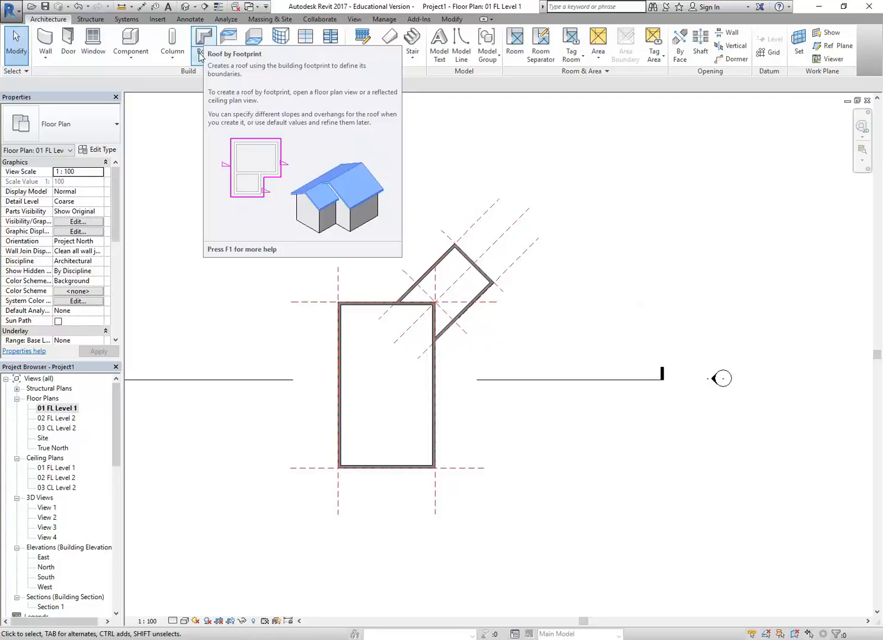
{"action": "left_click", "coordinate": [192, 64]}
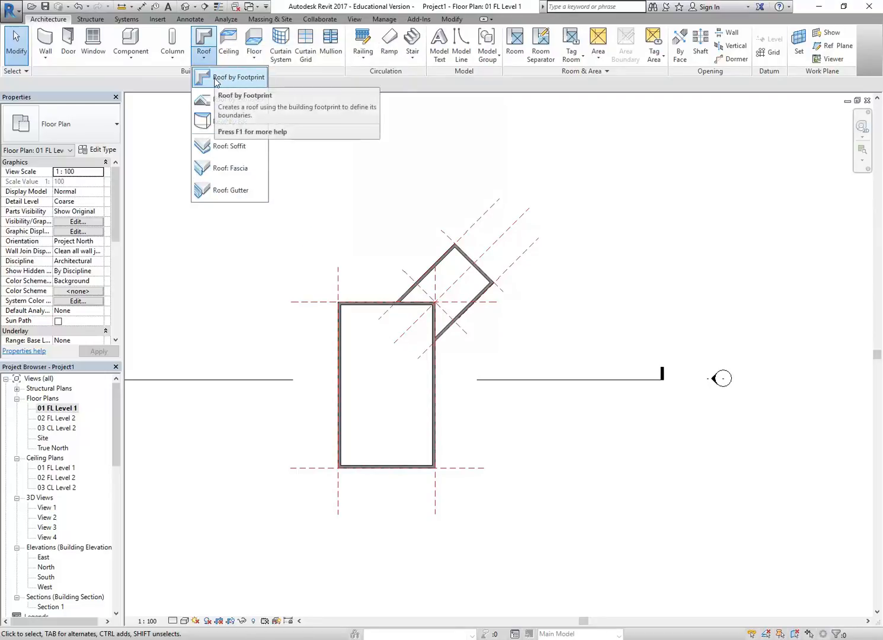
{"action": "left_click", "coordinate": [169, 88]}
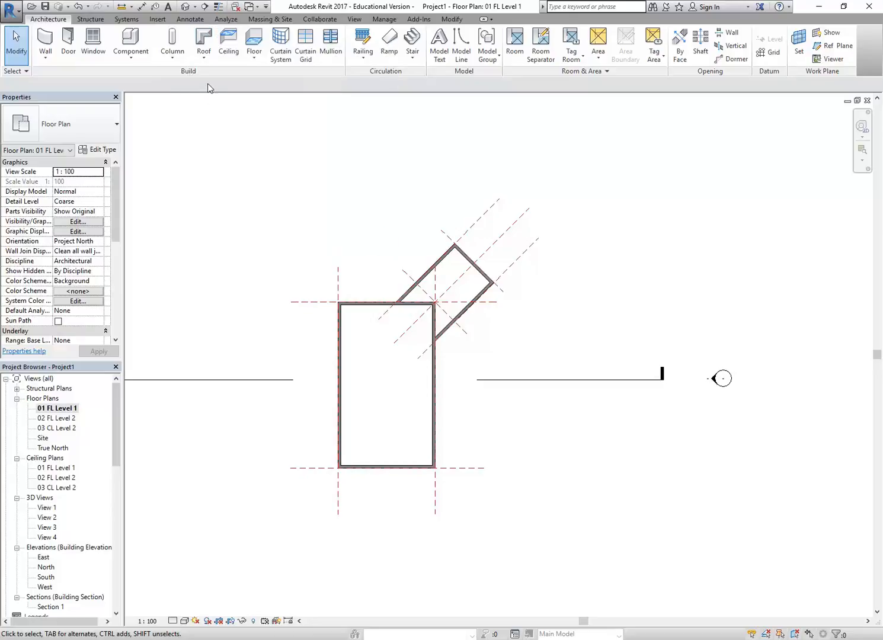
{"action": "left_click", "coordinate": [147, 638]}
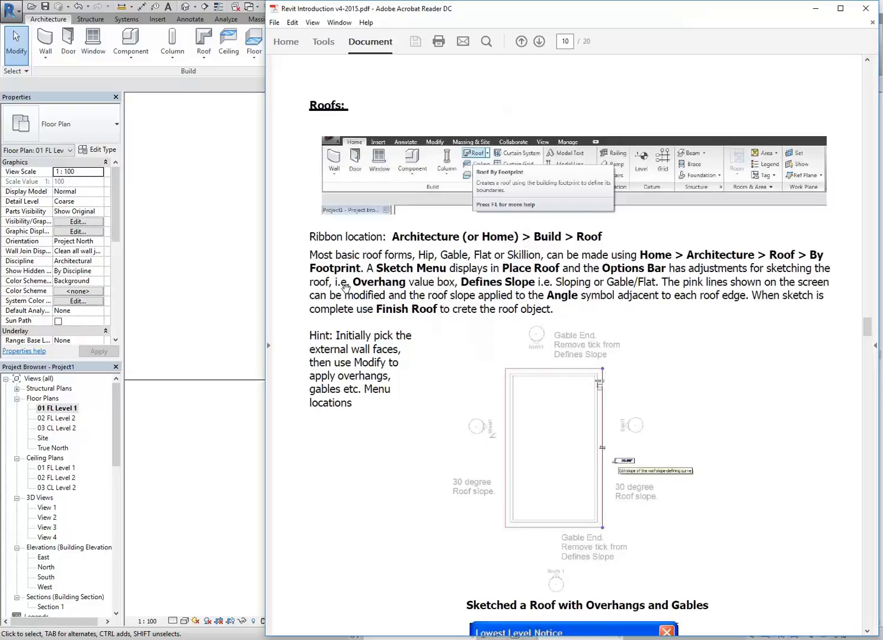
- Switch back to Revit and make the 01 FL Level 1 floor plan the active view
{"action": "left_click", "coordinate": [54, 408]}
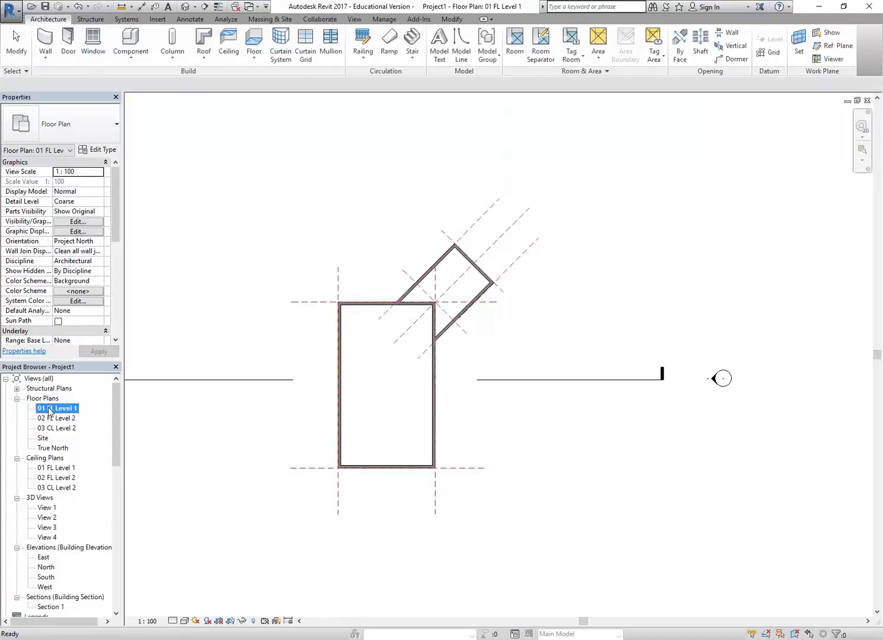
{"action": "double_click", "coordinate": [57, 409]}
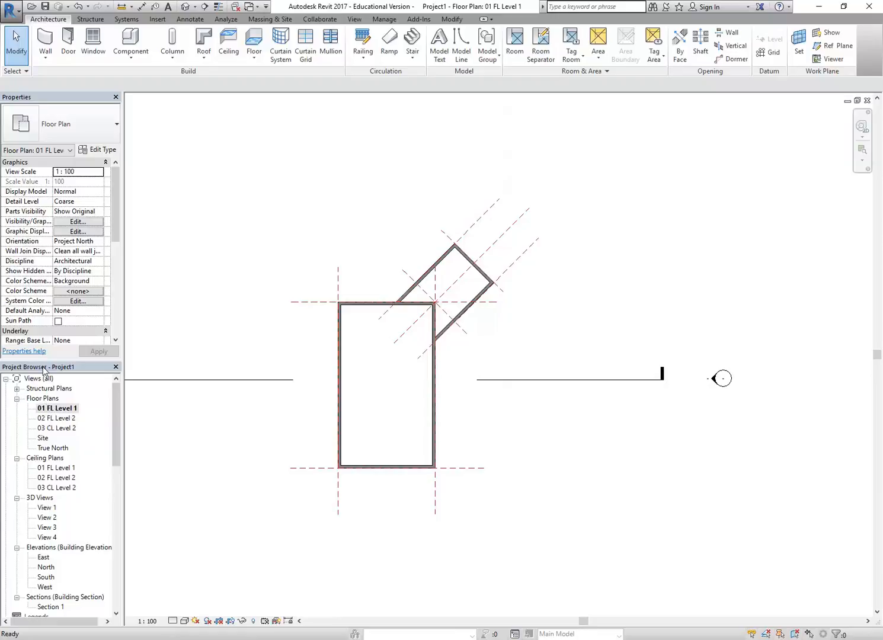
{"action": "double_click", "coordinate": [56, 409]}
{"action": "left_click", "coordinate": [60, 487]}
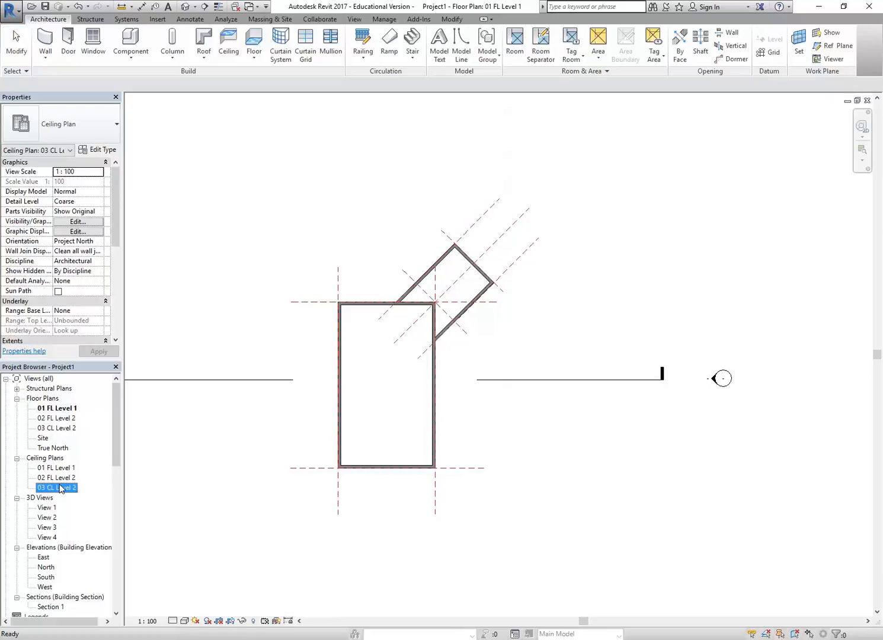
{"action": "left_click", "coordinate": [56, 409]}
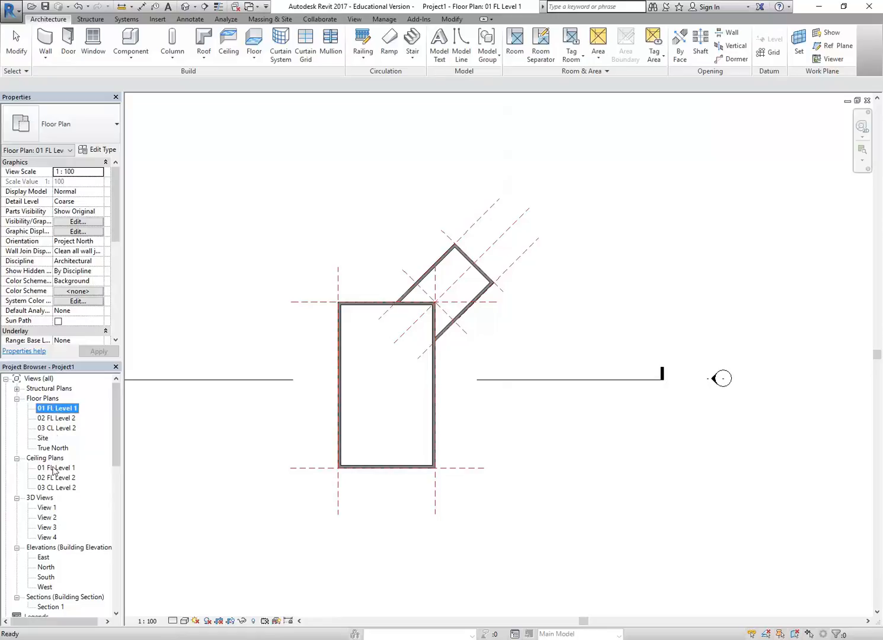
{"action": "left_click", "coordinate": [53, 487]}
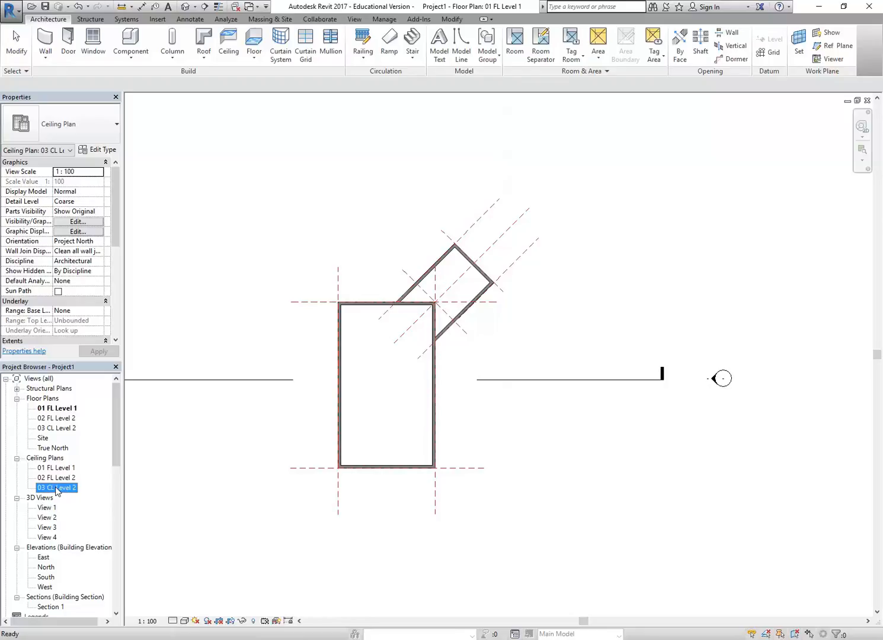
{"action": "left_click", "coordinate": [57, 409]}
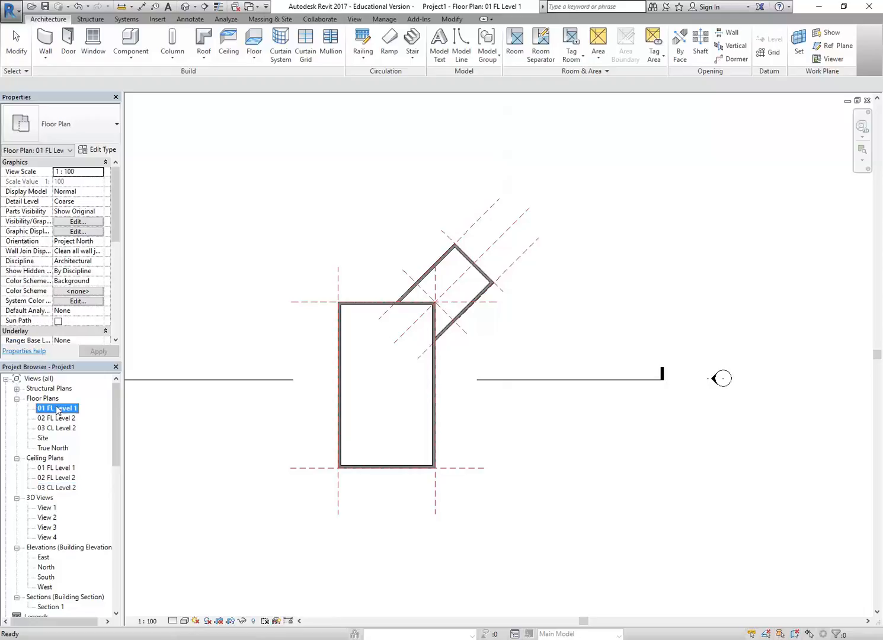
{"action": "left_click", "coordinate": [51, 488]}
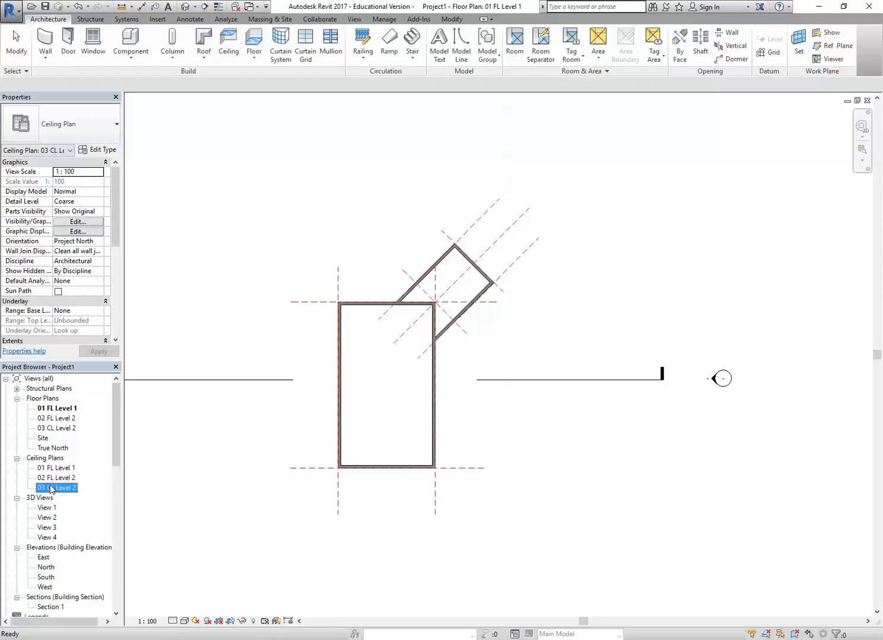
{"action": "left_click", "coordinate": [59, 409]}
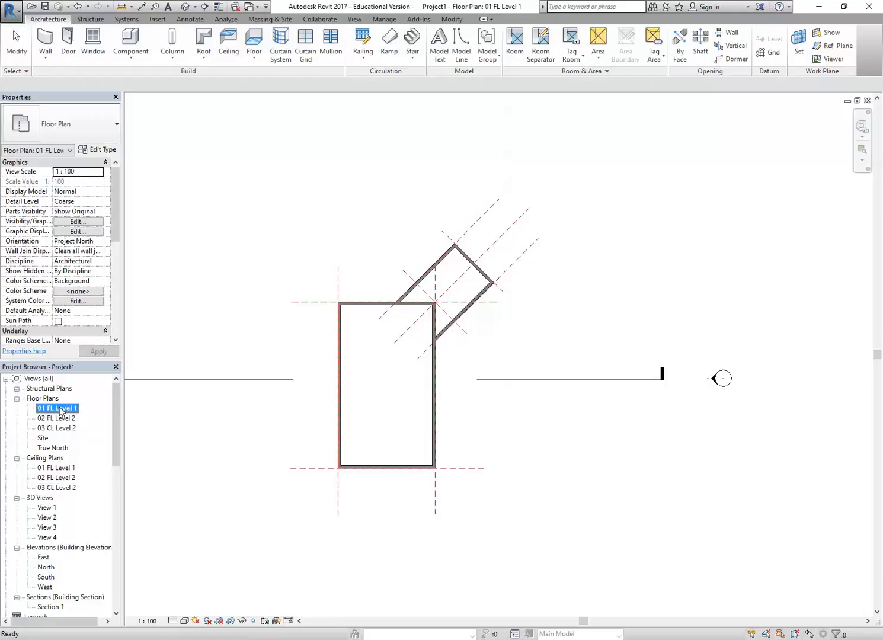
{"action": "double_click", "coordinate": [59, 409]}
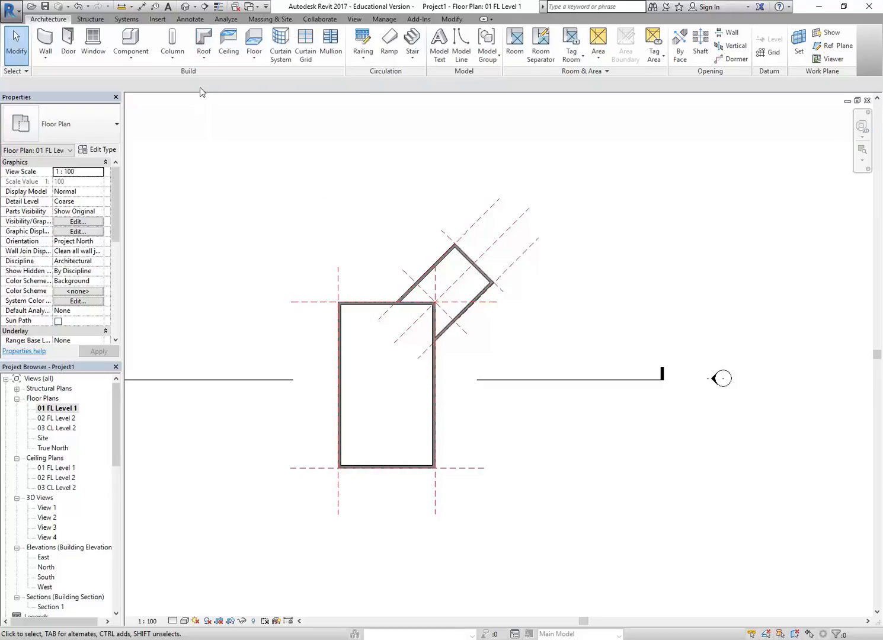
{"action": "left_click", "coordinate": [202, 39]}
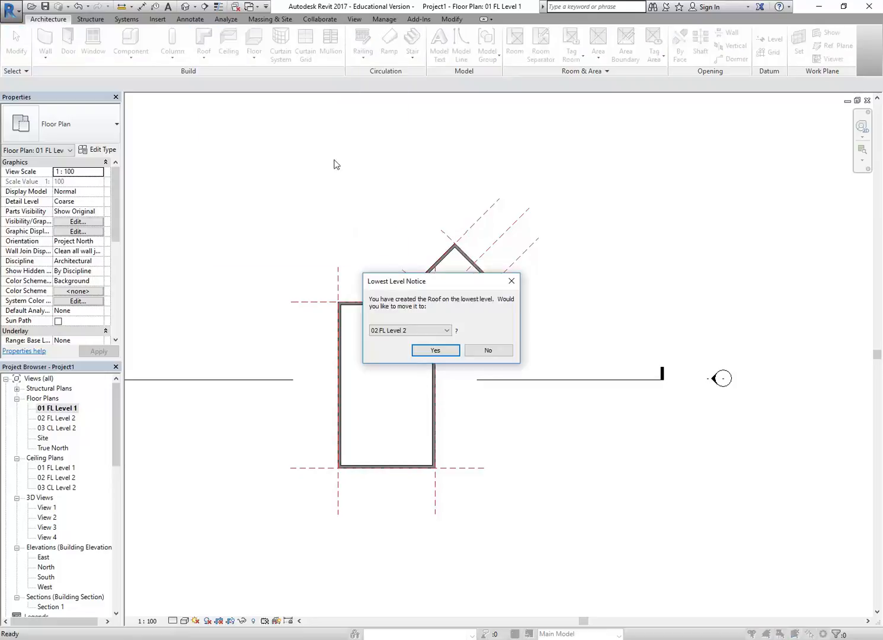
{"action": "mouse_move", "coordinate": [467, 285]}
{"action": "left_mouse_down"}
{"action": "mouse_move", "coordinate": [439, 188]}
{"action": "mouse_move", "coordinate": [375, 208]}
{"action": "left_mouse_up"}
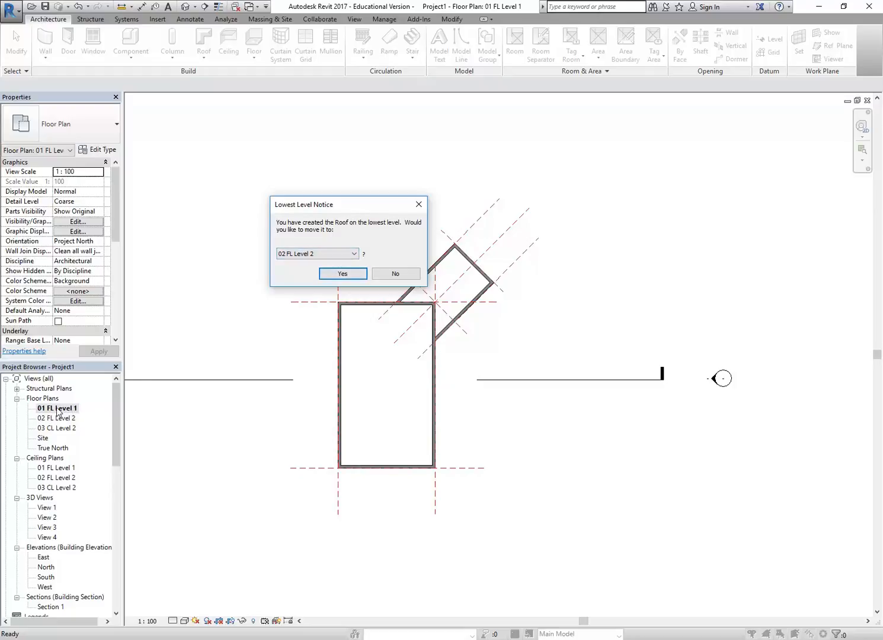
{"action": "left_click", "coordinate": [335, 253]}
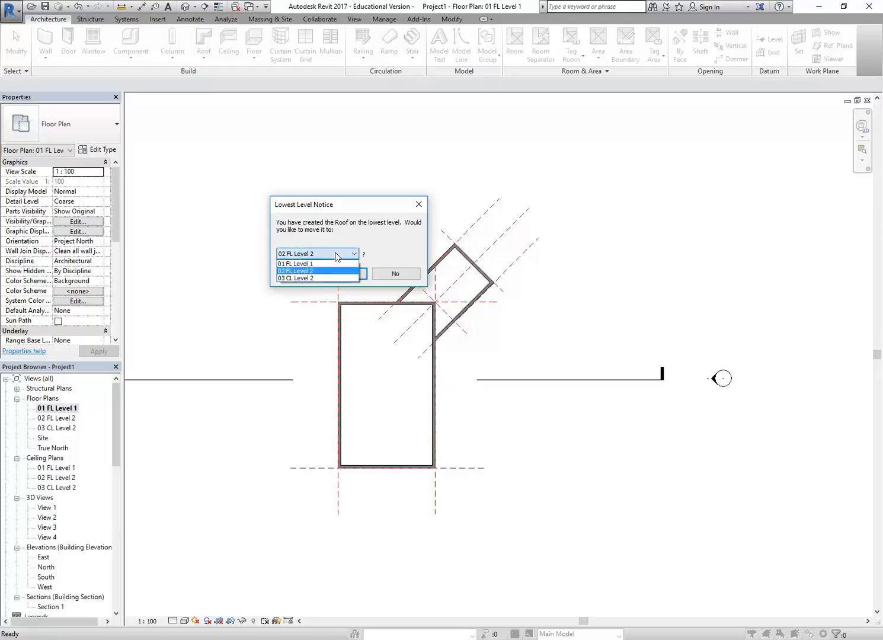
{"action": "left_click", "coordinate": [307, 279]}
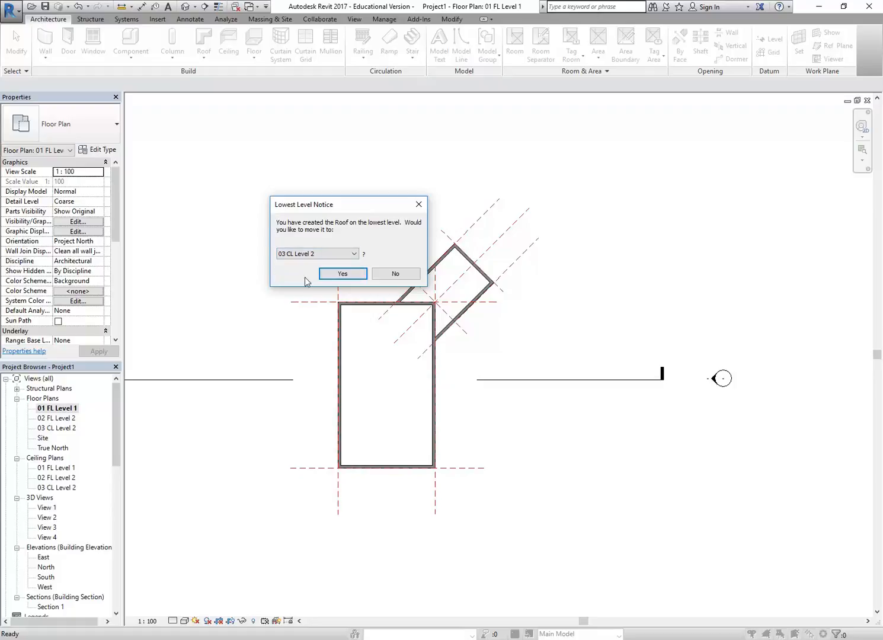
{"action": "left_click", "coordinate": [337, 273]}
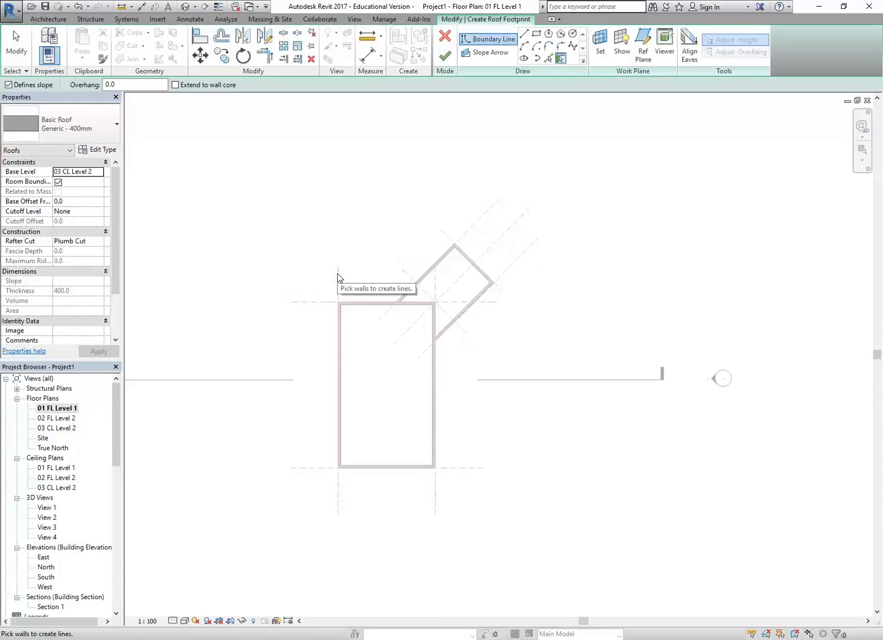
{"action": "scroll", "coordinate": [338, 273], "scroll_direction": "up", "scroll_amount": 1}
{"action": "middle_click_drag", "start_coordinate": [337, 273], "coordinate": [324, 288]}
{"action": "scroll", "coordinate": [354, 469], "scroll_direction": "up", "scroll_amount": 1}
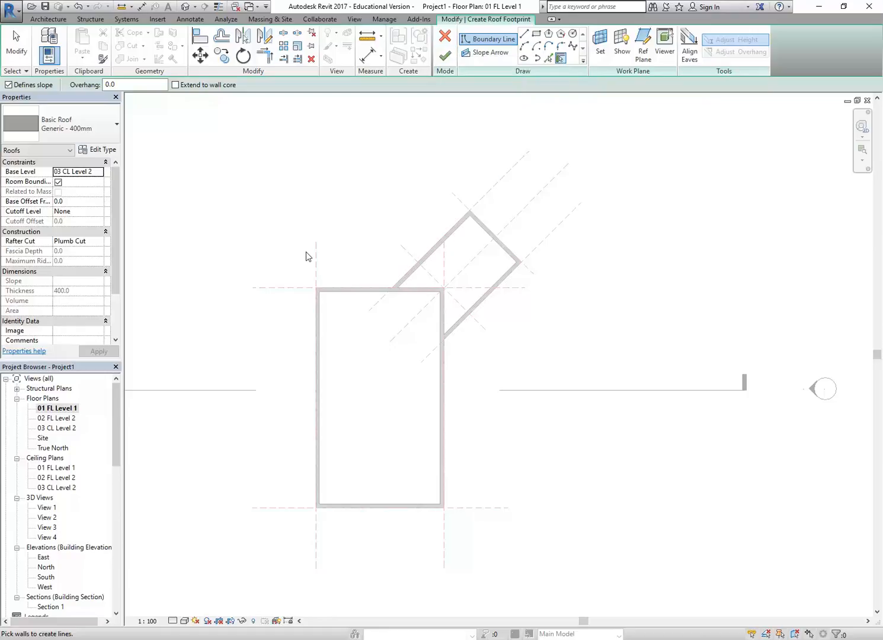
{"action": "scroll", "coordinate": [367, 384], "scroll_direction": "up", "scroll_amount": 1}
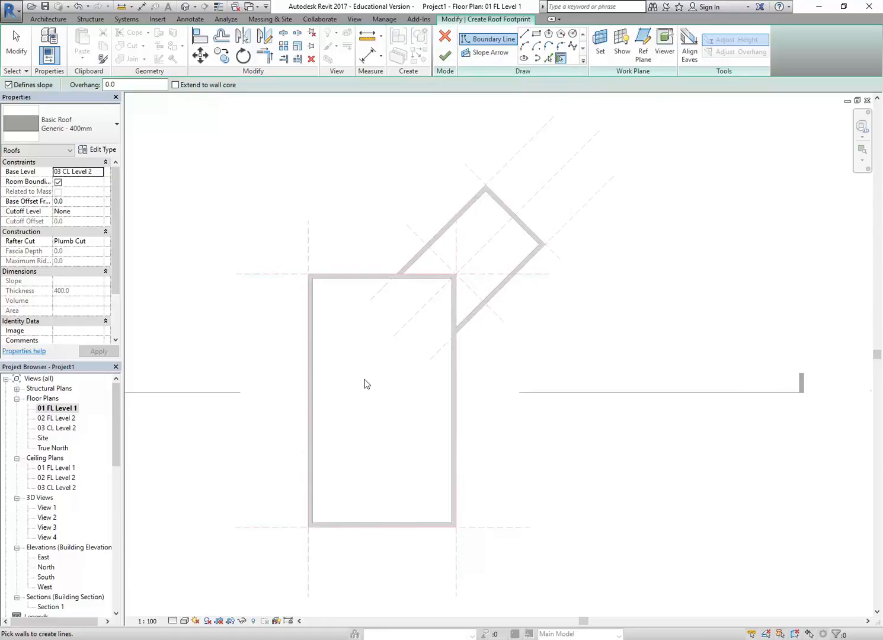
{"action": "middle_click_drag", "start_coordinate": [367, 384], "coordinate": [365, 402]}
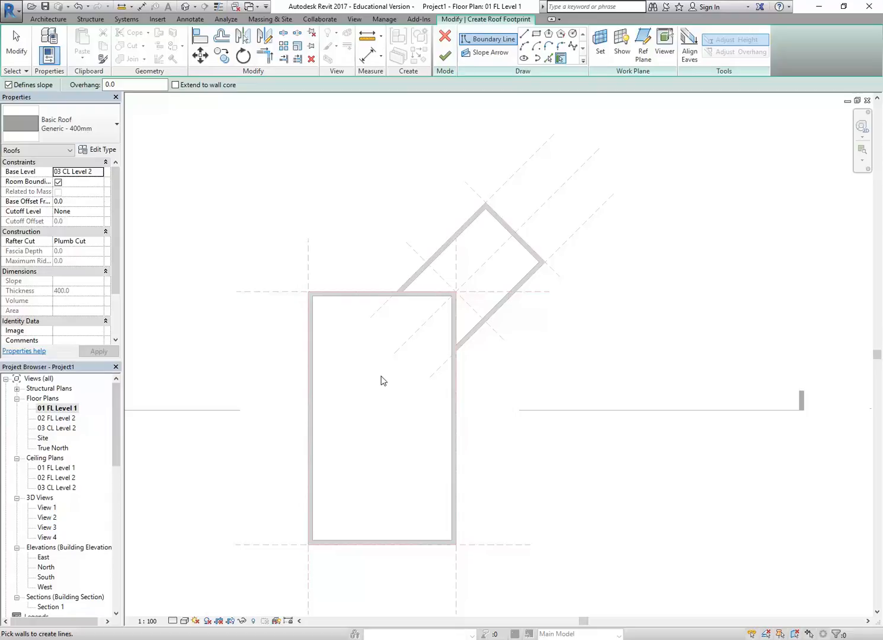
{"action": "left_click", "coordinate": [446, 37]}
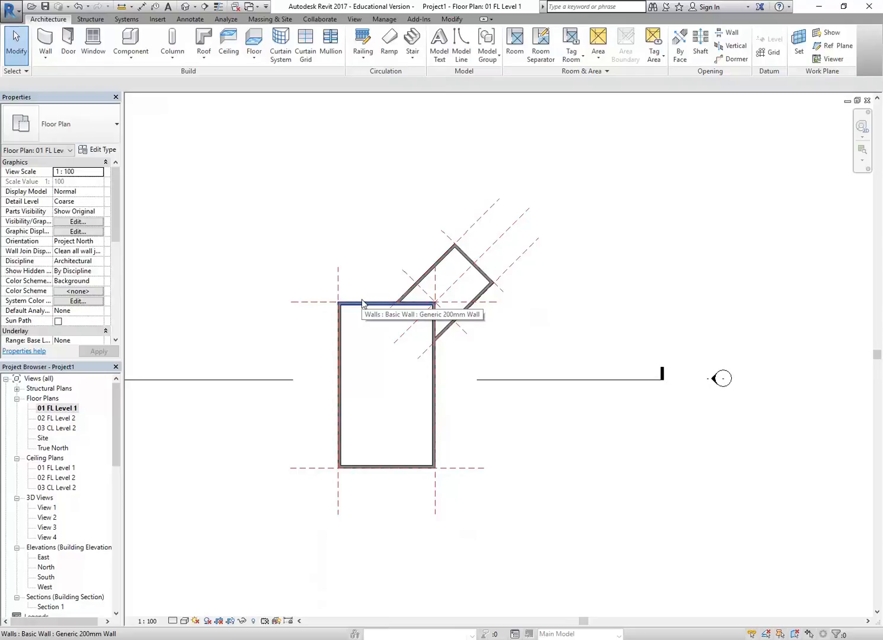
- Start a roof by footprint and move its base level to 03 CL Level 2
{"action": "left_click", "coordinate": [201, 37]}
{"action": "left_click", "coordinate": [339, 254]}
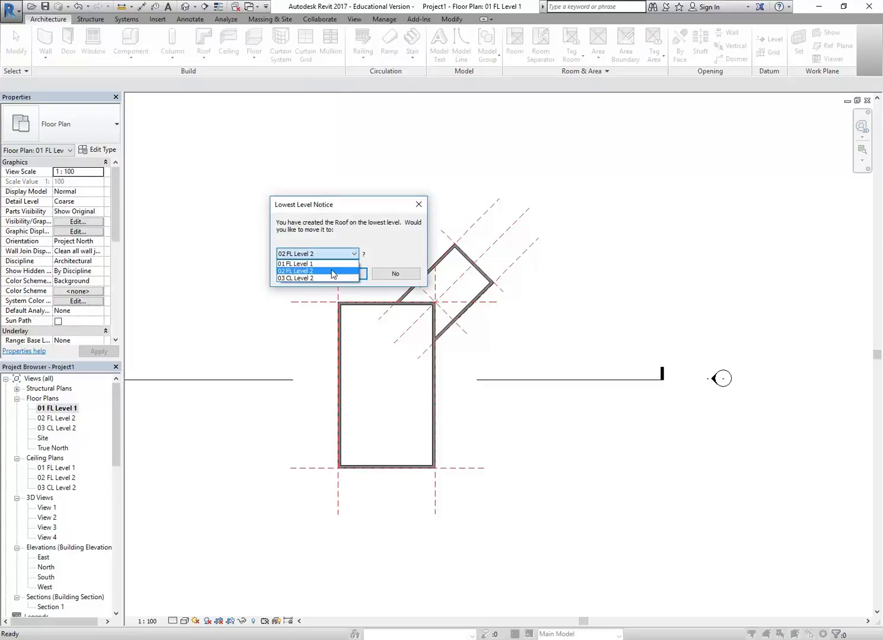
{"action": "left_click", "coordinate": [327, 276]}
{"action": "left_click", "coordinate": [346, 273]}
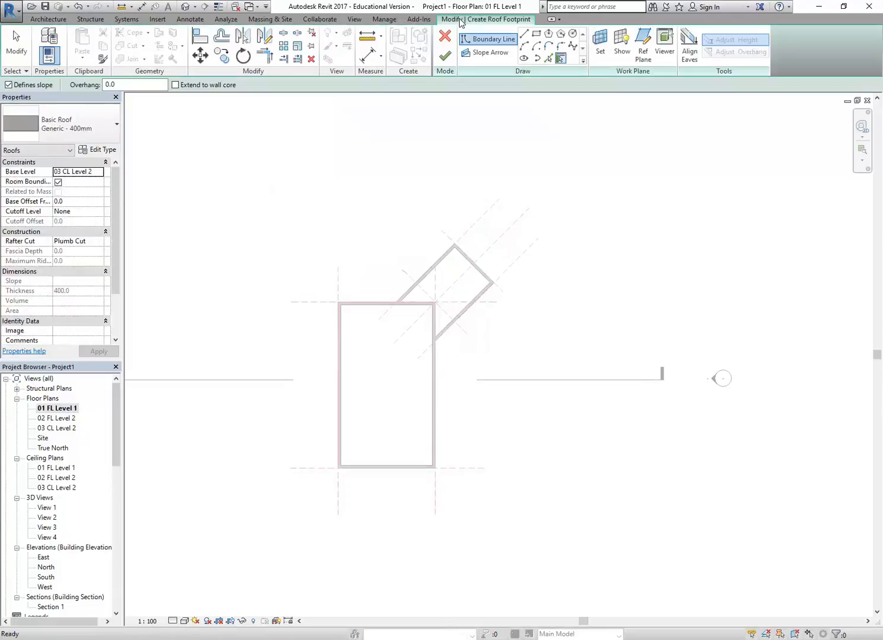
{"action": "left_click", "coordinate": [410, 21]}
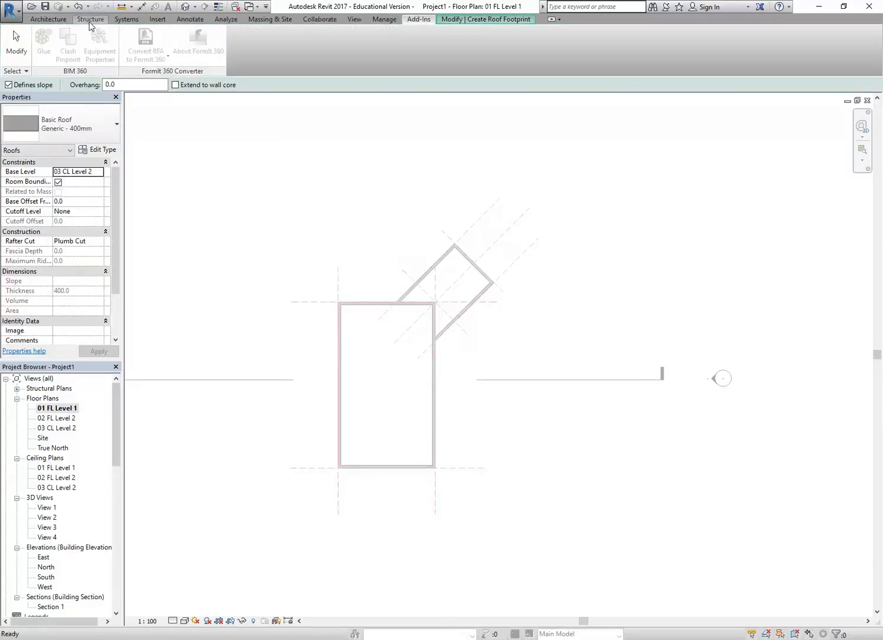
{"action": "left_click", "coordinate": [191, 19]}
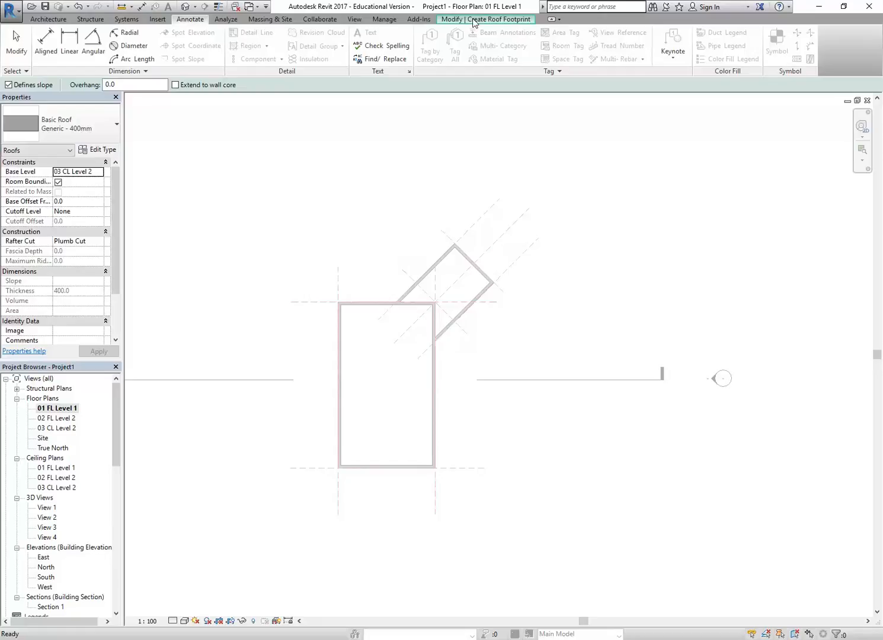
{"action": "left_click", "coordinate": [473, 22]}
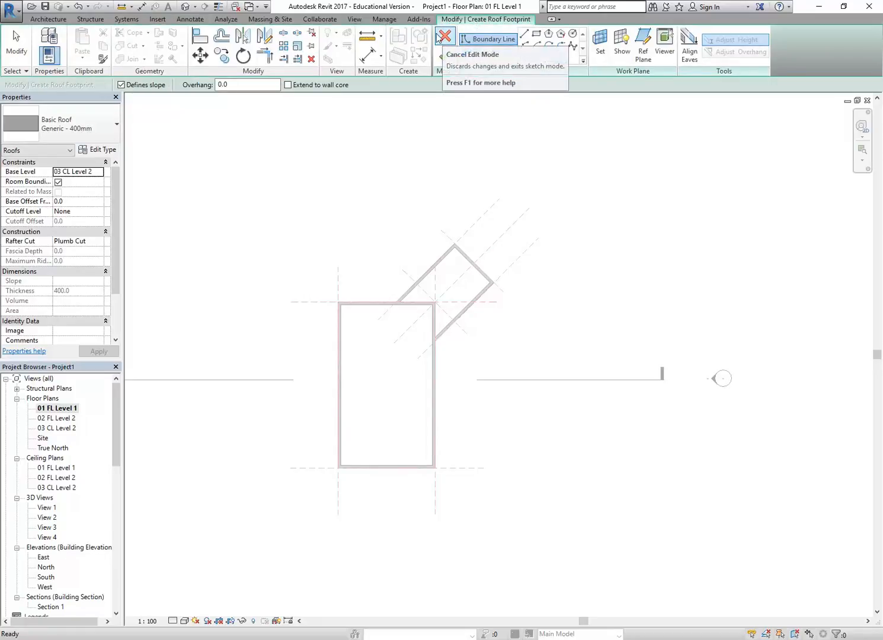
{"action": "left_click", "coordinate": [159, 21]}
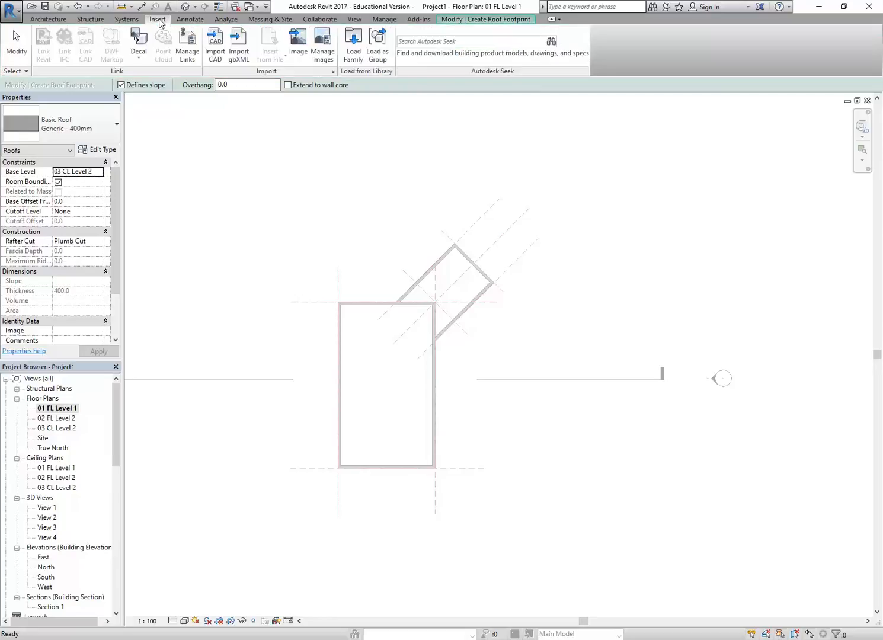
{"action": "left_click", "coordinate": [474, 20]}
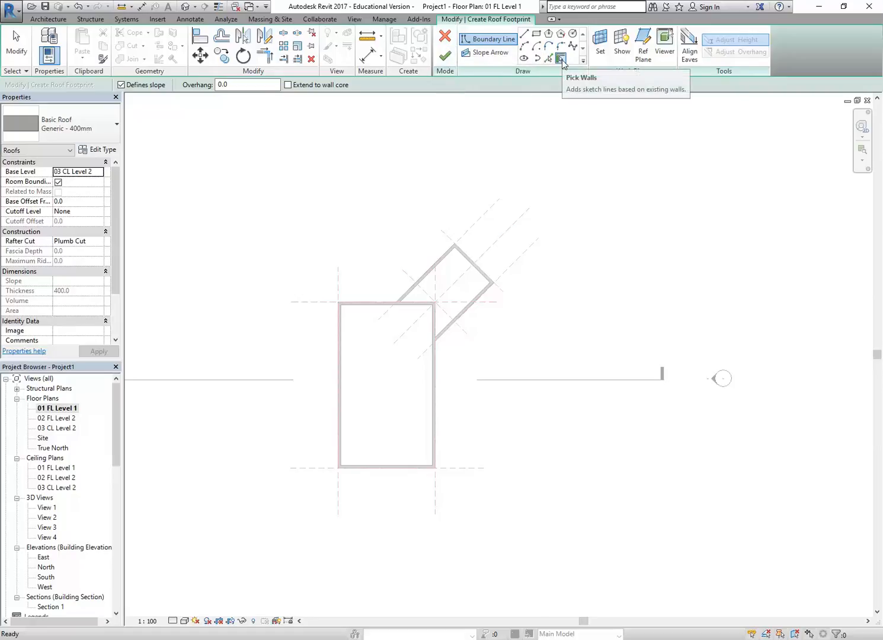
- Choose Pick Walls for sketching the roof boundary and open the overhang value for editing
{"action": "left_click", "coordinate": [561, 60]}
{"action": "double_click", "coordinate": [235, 86]}
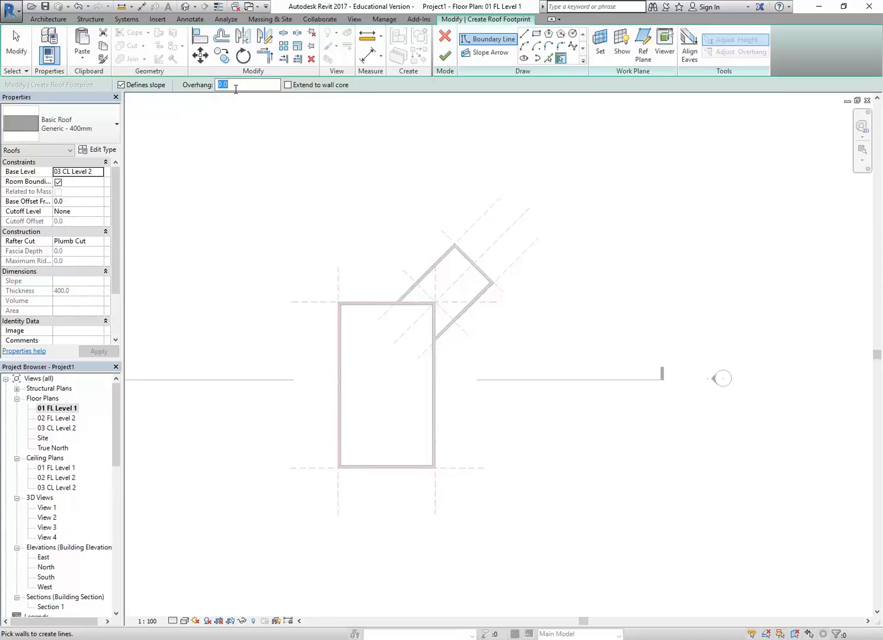
- Check the Revit Introduction PDF for the roof task's overhang, slope, gable and level requirements
{"action": "left_click", "coordinate": [177, 639]}
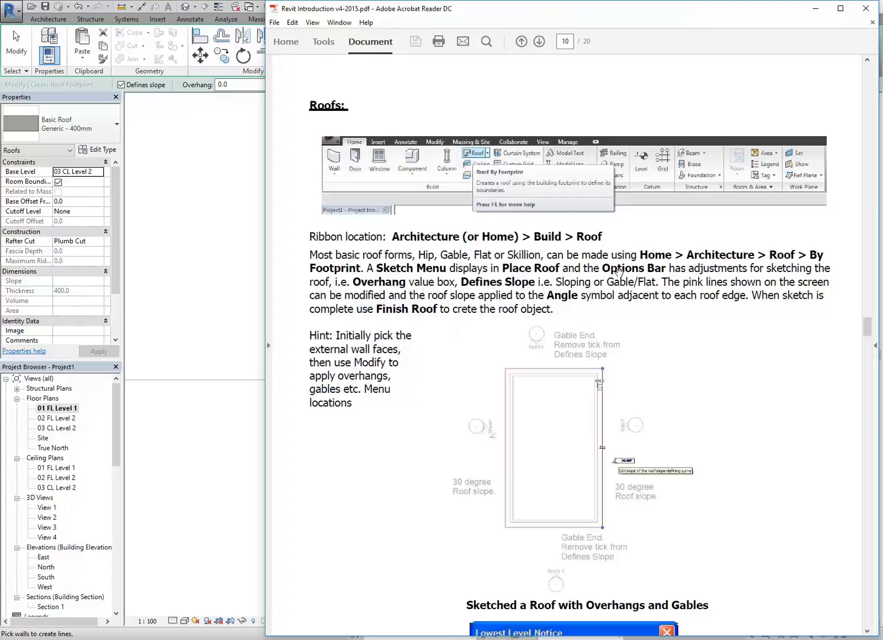
{"action": "scroll", "coordinate": [537, 305], "scroll_direction": "down", "scroll_amount": 1}
{"action": "scroll", "coordinate": [574, 498], "scroll_direction": "down", "scroll_amount": 2}
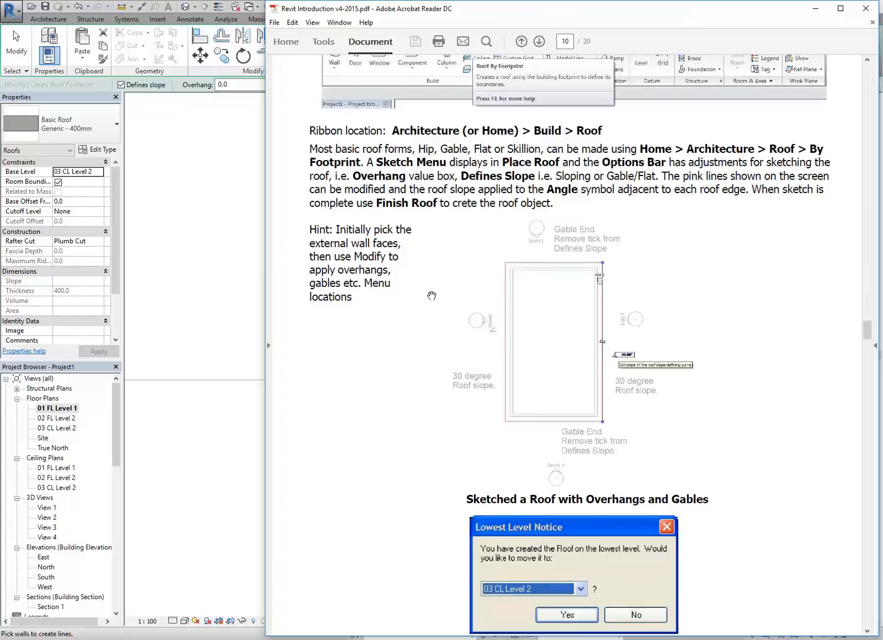
{"action": "scroll", "coordinate": [449, 327], "scroll_direction": "down", "scroll_amount": 15}
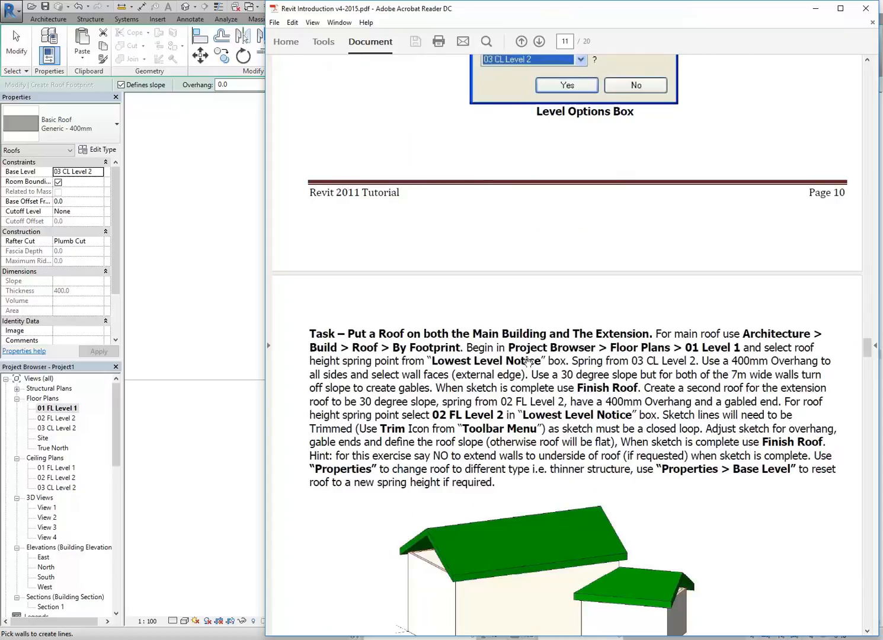
{"action": "scroll", "coordinate": [363, 352], "scroll_direction": "up", "scroll_amount": 4}
{"action": "scroll", "coordinate": [363, 352], "scroll_direction": "up", "scroll_amount": 7}
{"action": "scroll", "coordinate": [479, 217], "scroll_direction": "up", "scroll_amount": 1}
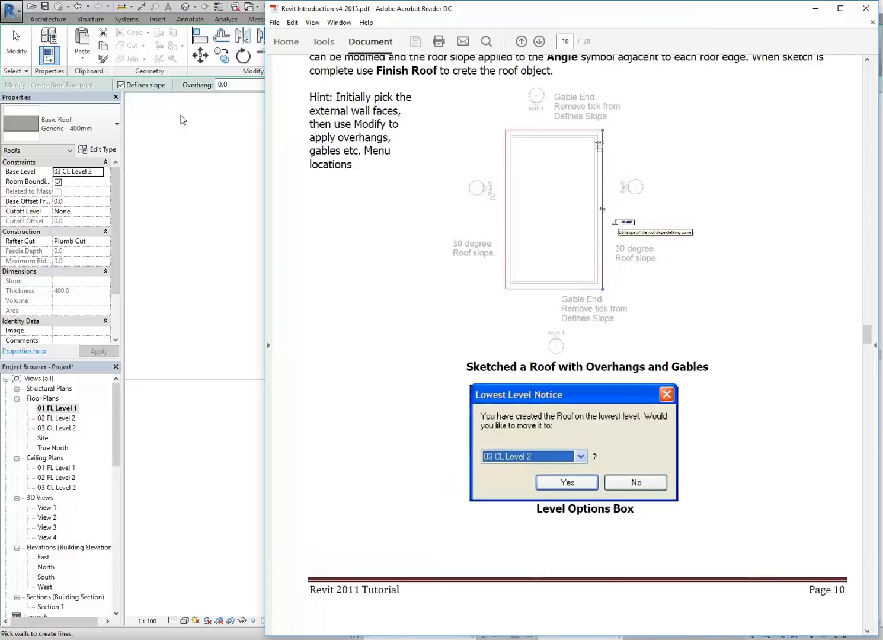
- Return to Revit and set the overhang for the picked roof boundary lines to 400
{"action": "left_click", "coordinate": [76, 87]}
{"action": "double_click", "coordinate": [238, 85]}
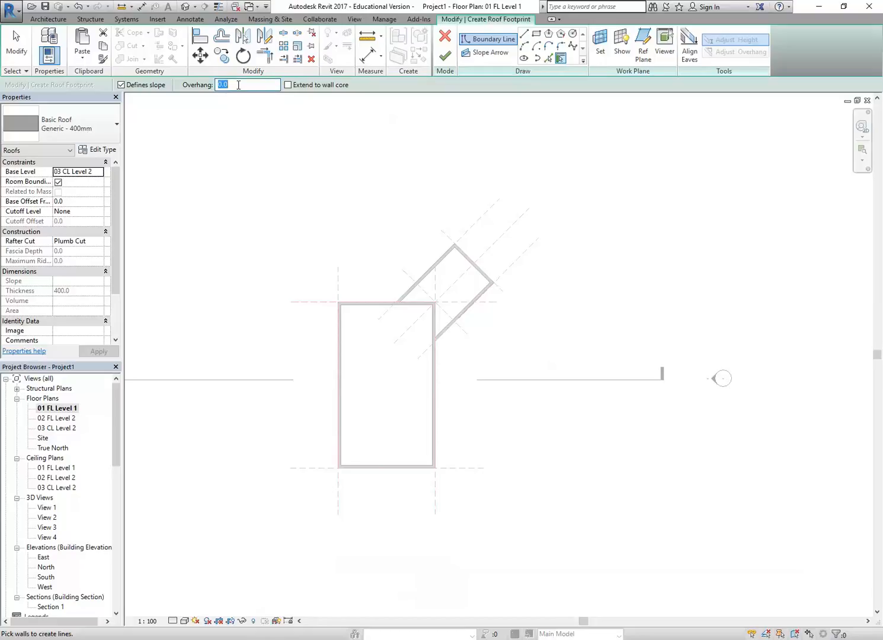
{"action": "type", "text": "400"}
{"action": "key", "text": "Return"}
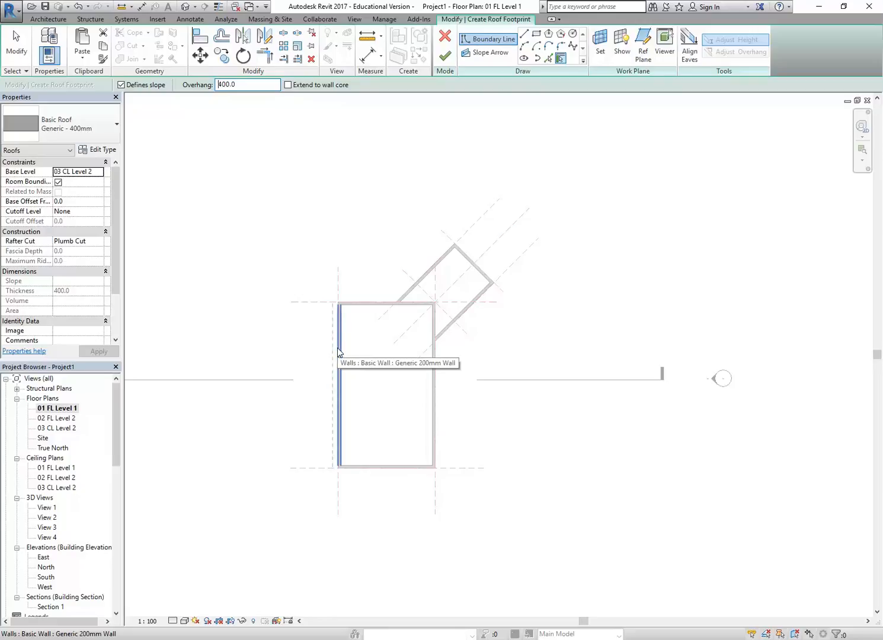
- Pick the two long side walls of the main building as slope-defining roof edges, with the overhang on the outside
{"action": "scroll", "coordinate": [338, 351], "scroll_direction": "up", "scroll_amount": 4}
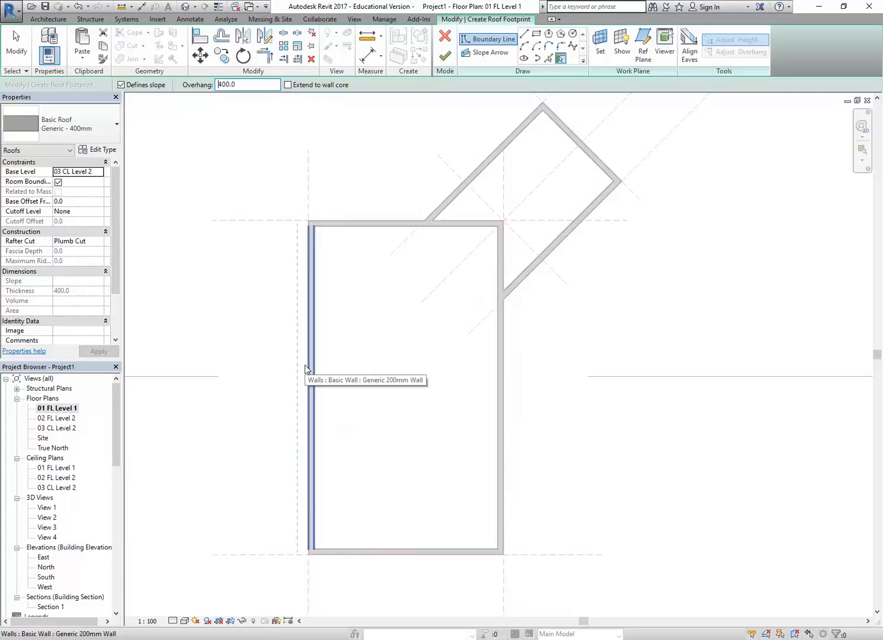
{"action": "left_click", "coordinate": [306, 365]}
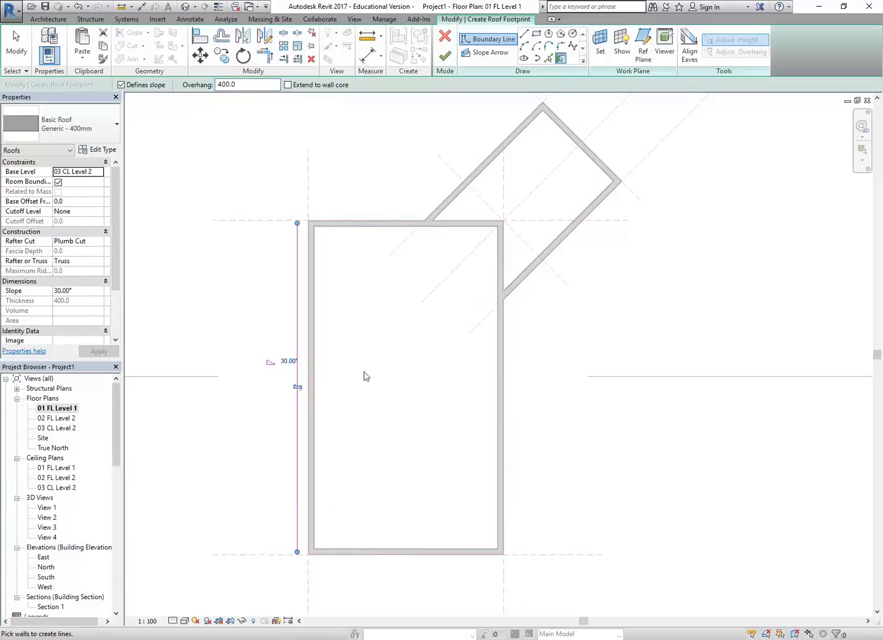
{"action": "left_click", "coordinate": [507, 398]}
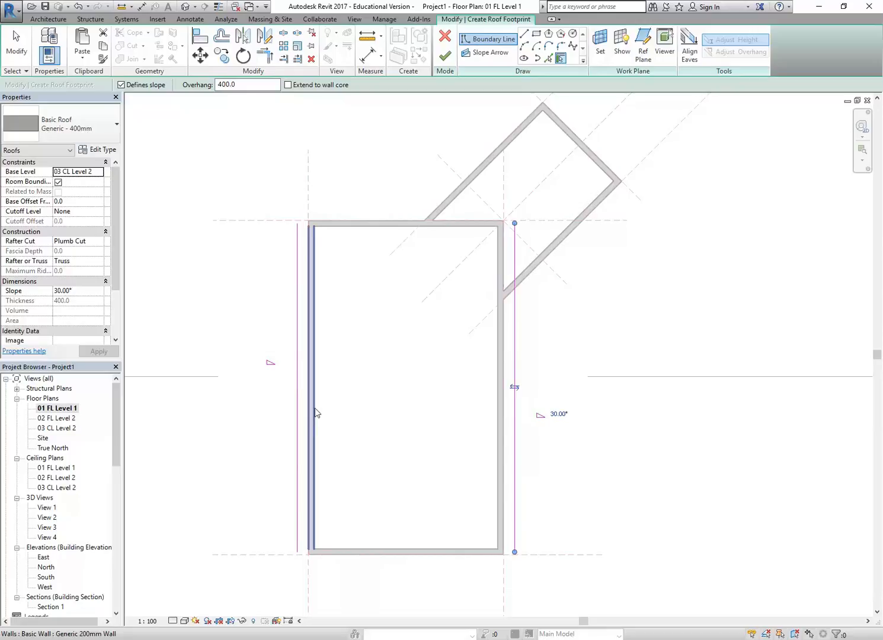
{"action": "left_click", "coordinate": [514, 386]}
{"action": "left_click", "coordinate": [488, 388]}
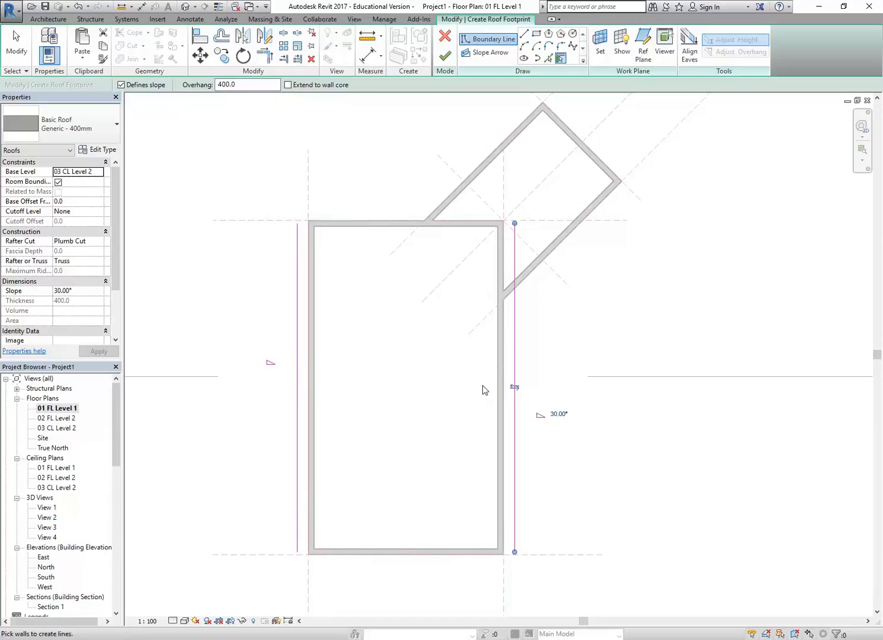
- Turn off Defines slope and pick the main building's two short end walls as gable edges, closing the roof boundary
{"action": "middle_click_drag", "start_coordinate": [344, 169], "coordinate": [351, 189]}
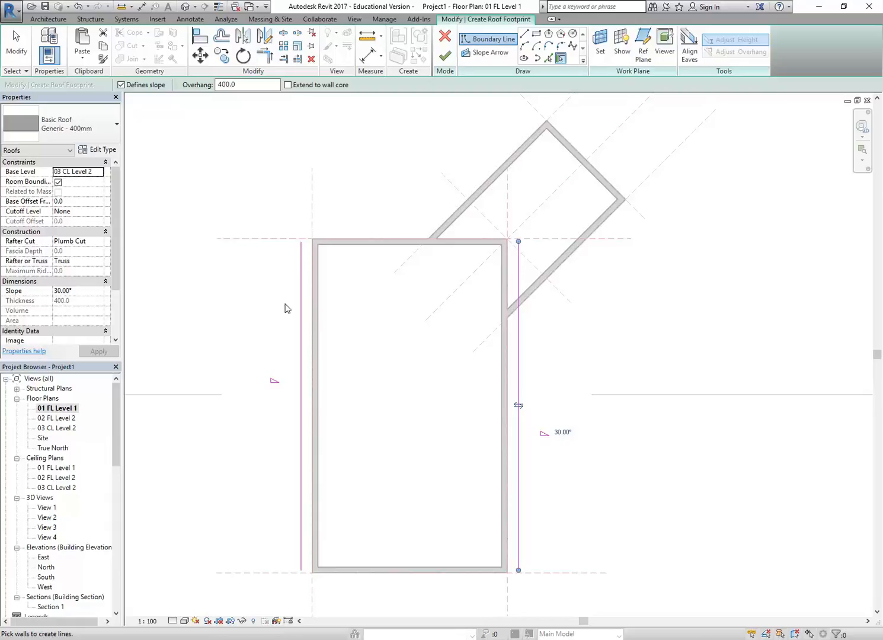
{"action": "middle_click_drag", "start_coordinate": [337, 157], "coordinate": [321, 152]}
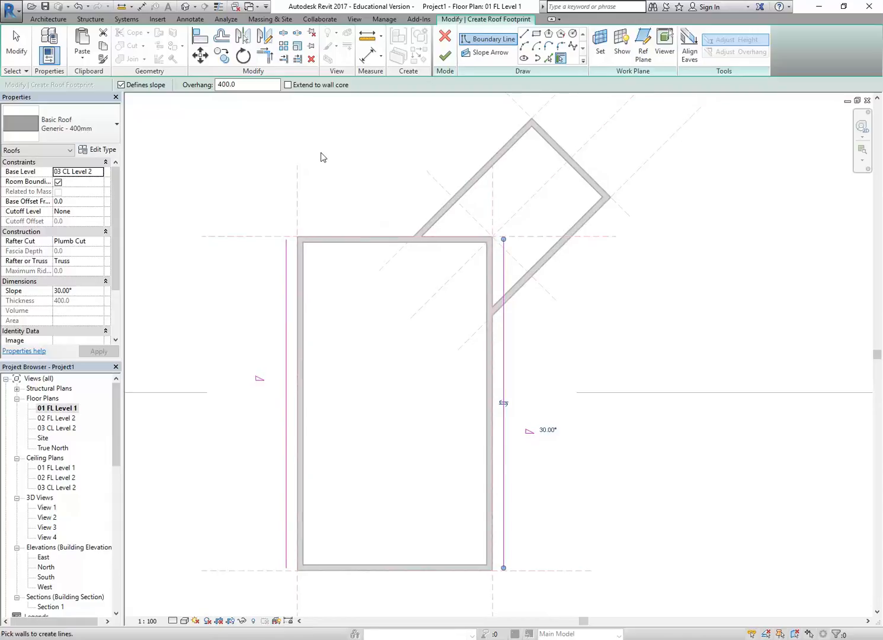
{"action": "middle_click_drag", "start_coordinate": [339, 175], "coordinate": [325, 183]}
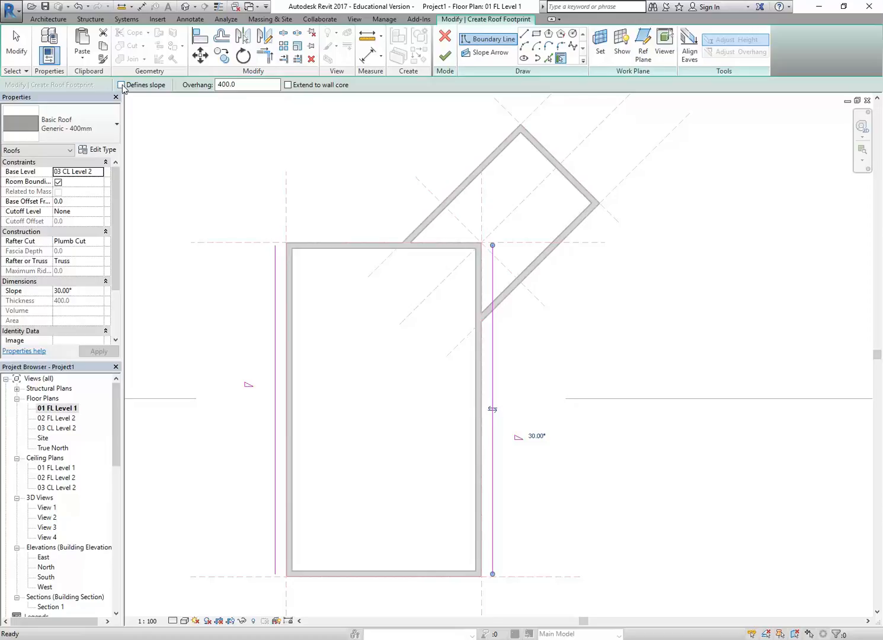
{"action": "left_click", "coordinate": [351, 246]}
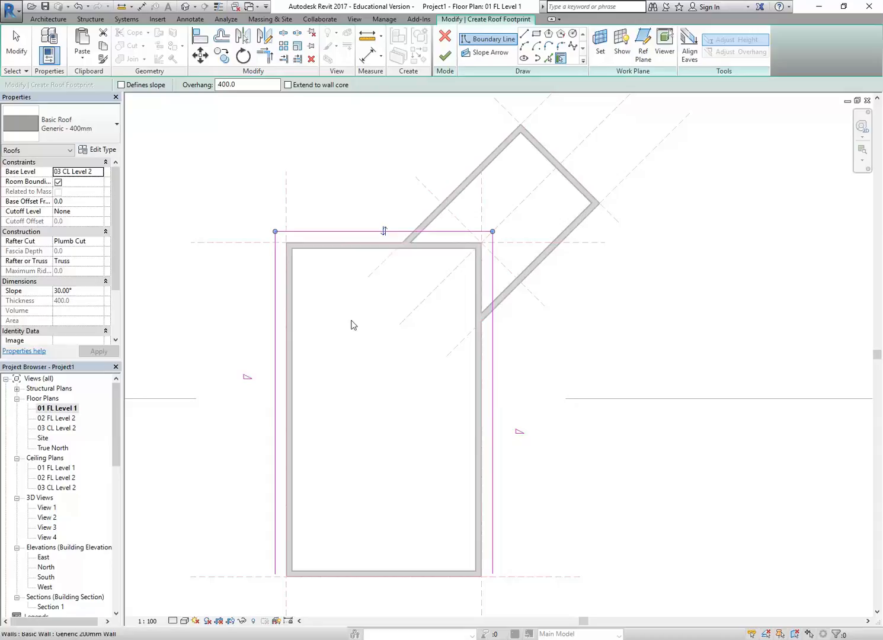
{"action": "left_click", "coordinate": [369, 576]}
- Finish the roof footprint sketch to create the roof on the main building
{"action": "middle_click_drag", "start_coordinate": [389, 437], "coordinate": [404, 388]}
{"action": "scroll", "coordinate": [403, 388], "scroll_direction": "up", "scroll_amount": 1}
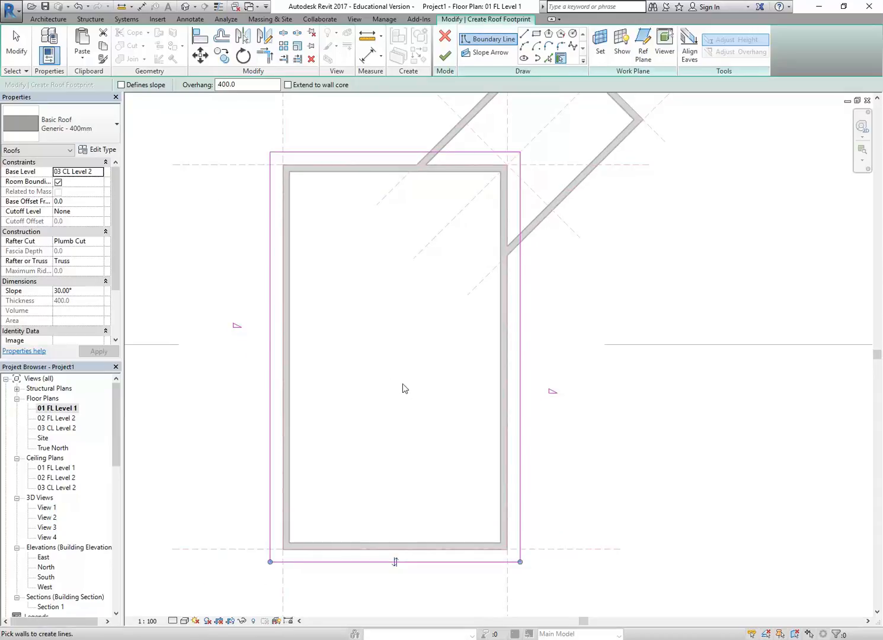
{"action": "left_click", "coordinate": [446, 57]}
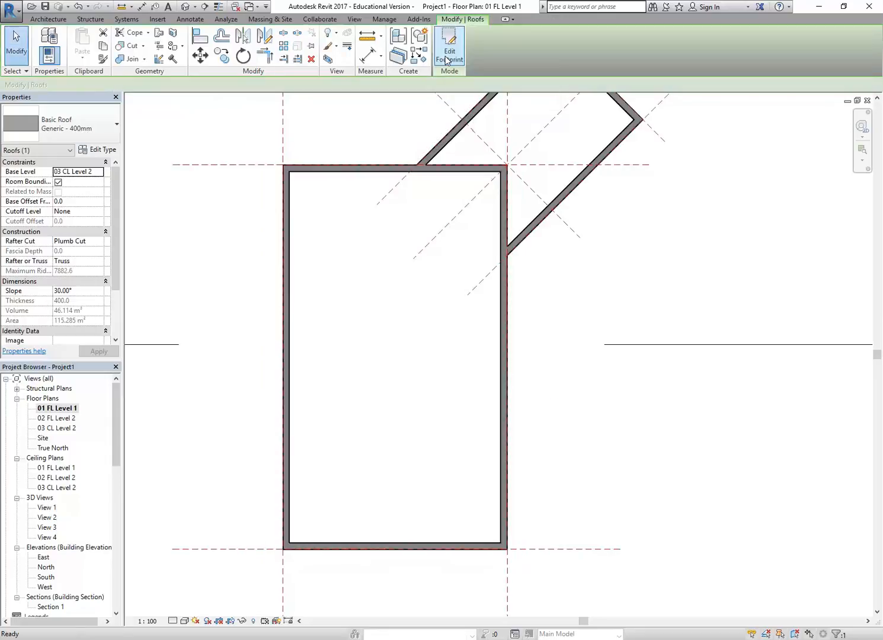
- Inspect the new gable roof in the 3D views View 1 and View 2, and deselect it
{"action": "scroll", "coordinate": [329, 530], "scroll_direction": "down", "scroll_amount": 2}
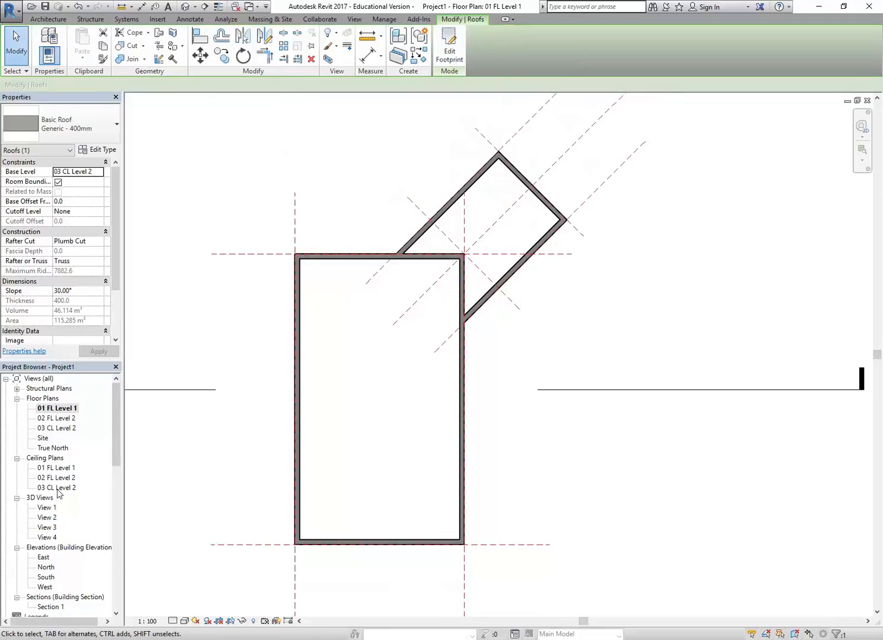
{"action": "double_click", "coordinate": [49, 508]}
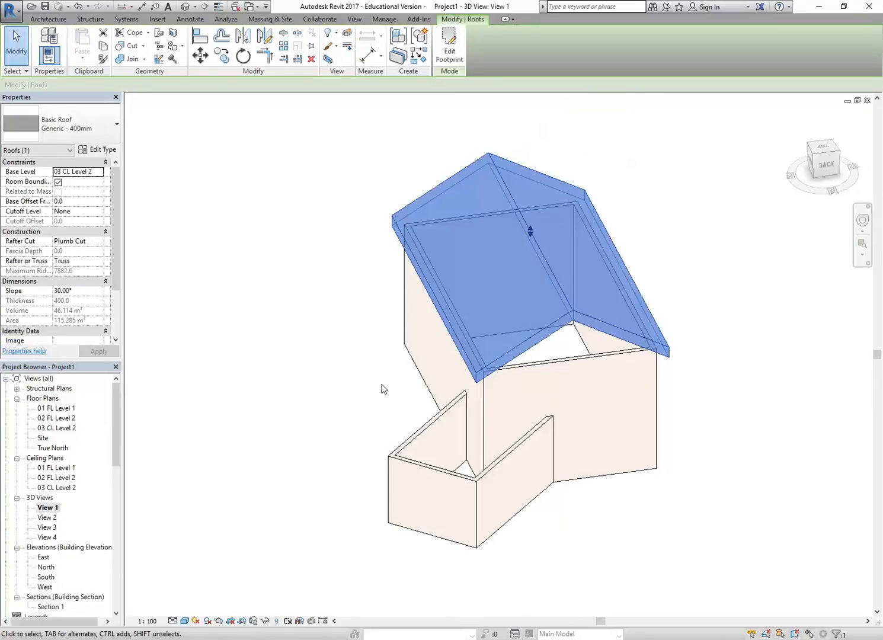
{"action": "double_click", "coordinate": [47, 517]}
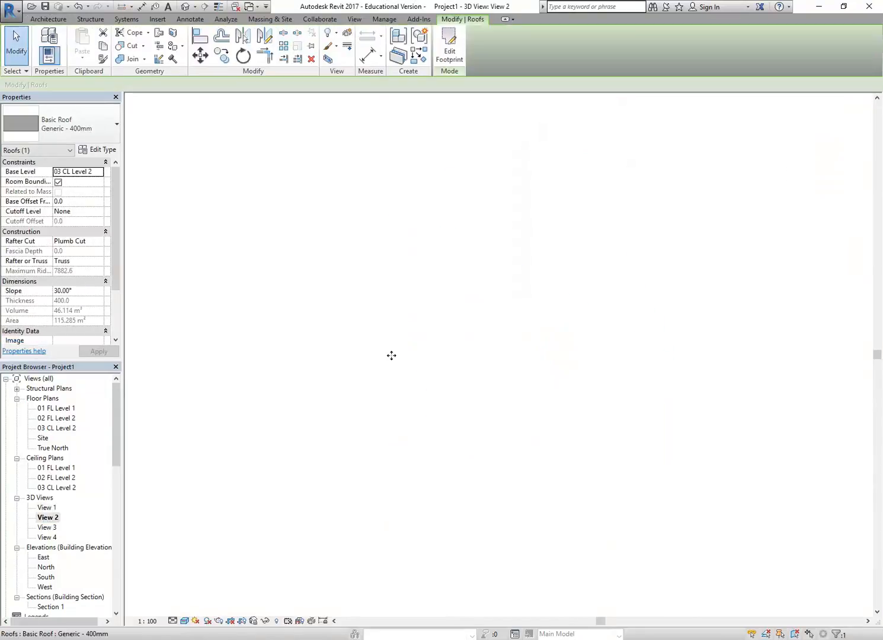
{"action": "left_click", "coordinate": [414, 529]}
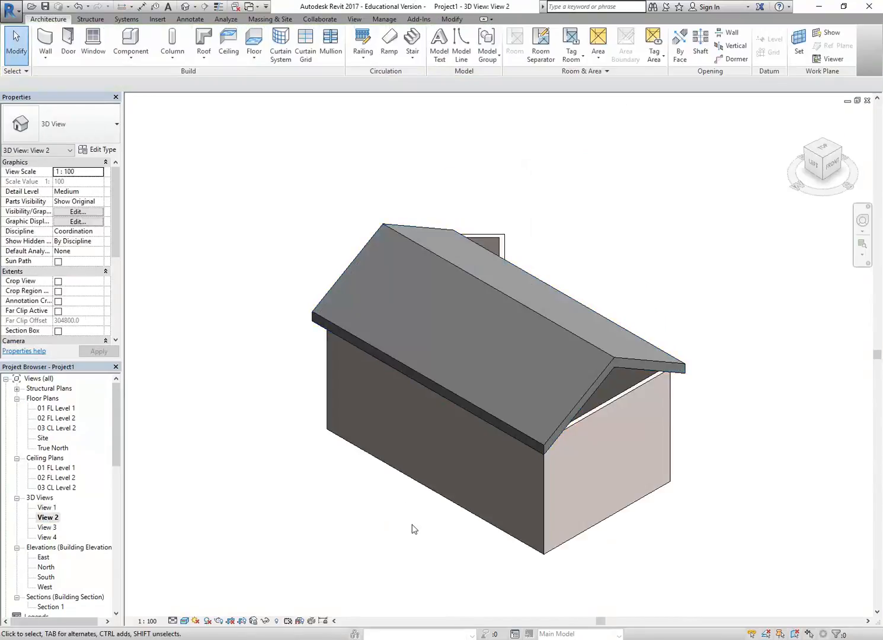